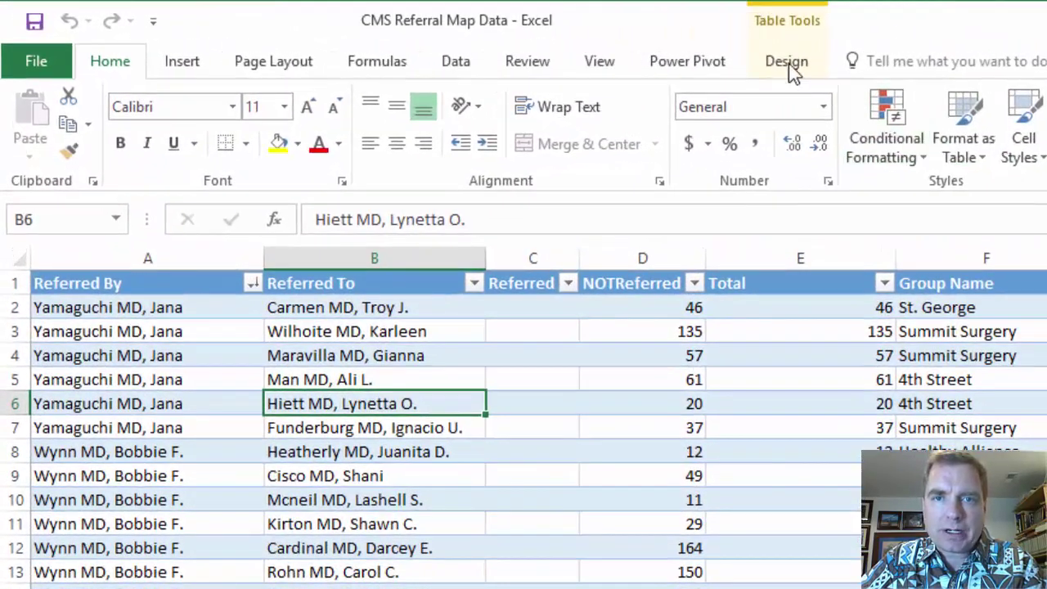
- Confirm the table is named CMSSample, then launch 3D Maps from the Insert tab
{"action": "left_click", "coordinate": [533, 45]}
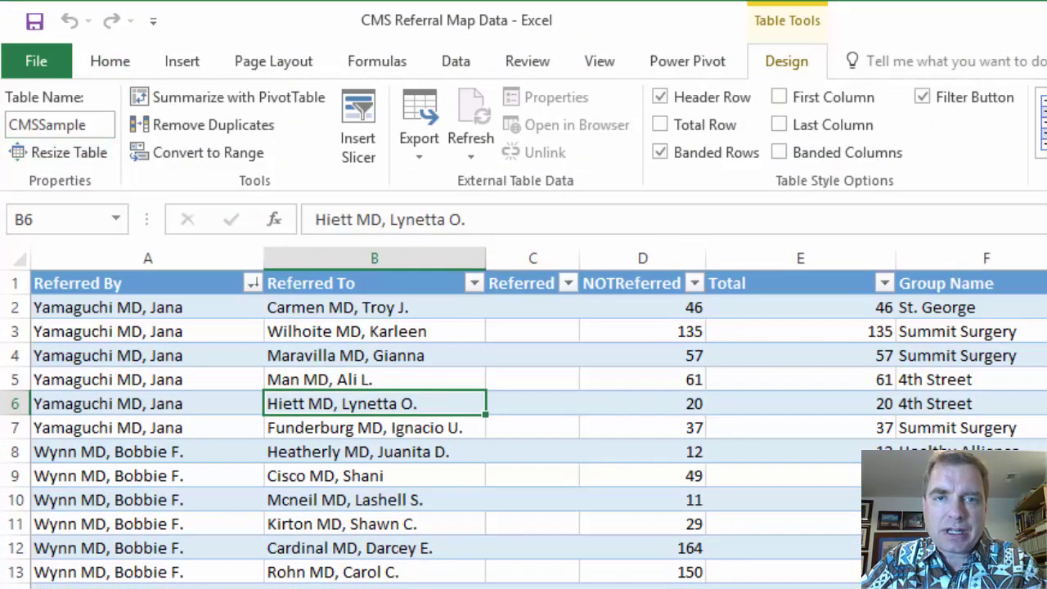
{"action": "left_click", "coordinate": [189, 62]}
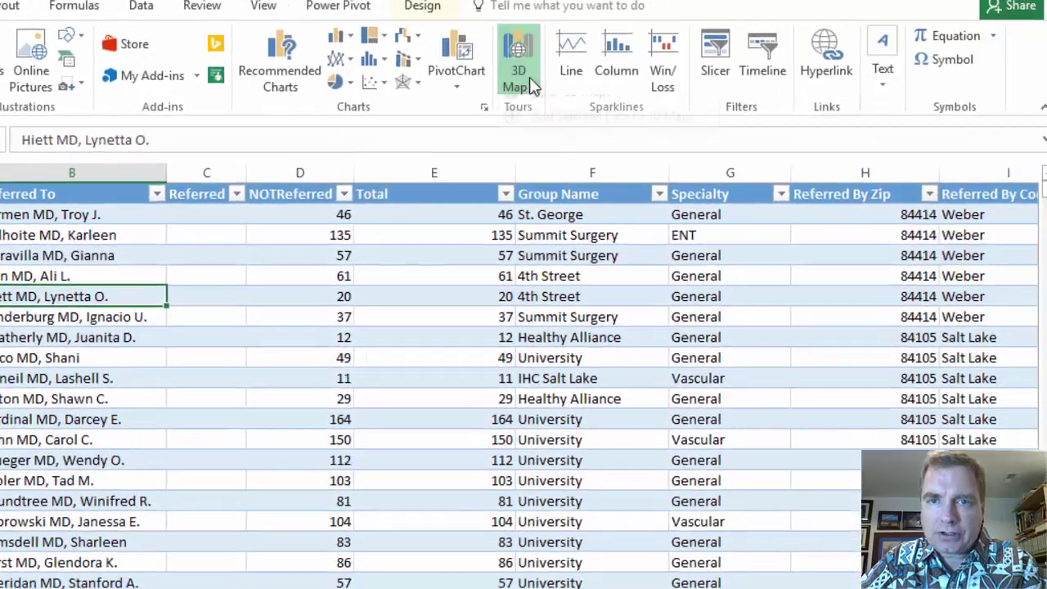
{"action": "left_click", "coordinate": [713, 114]}
{"action": "left_click", "coordinate": [724, 179]}
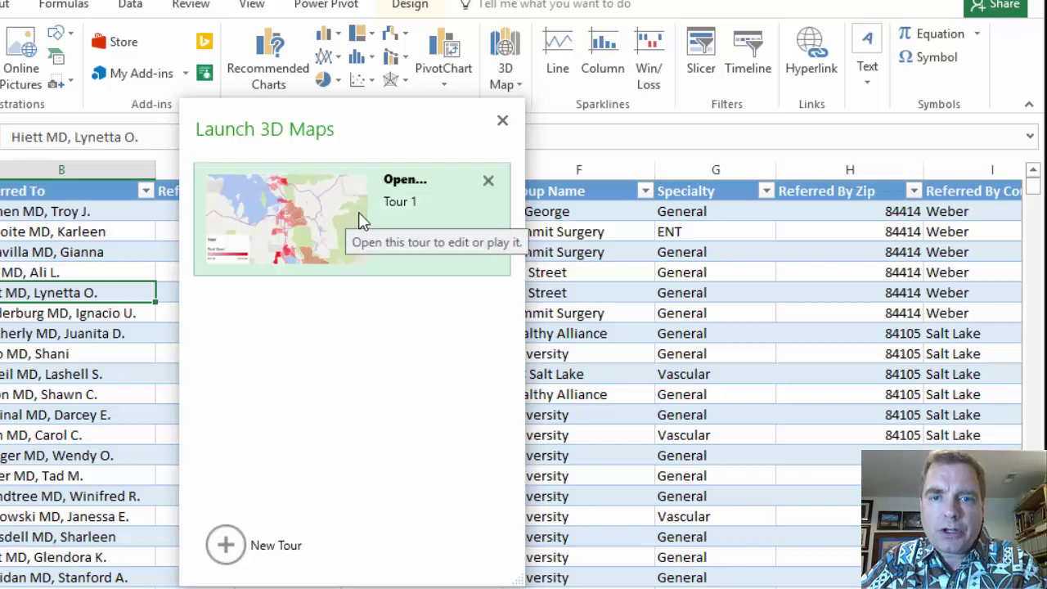
- Start a new tour, rename Layer 1 to 'CMS Sample', and return to the CMSSample table in Excel
{"action": "left_click", "coordinate": [223, 544]}
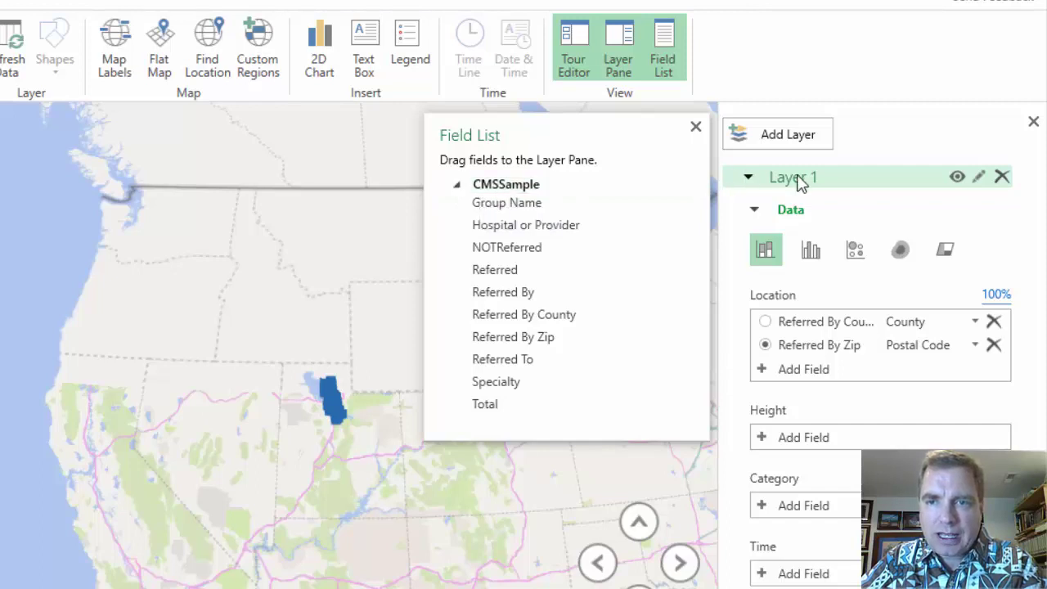
{"action": "left_click", "coordinate": [978, 177]}
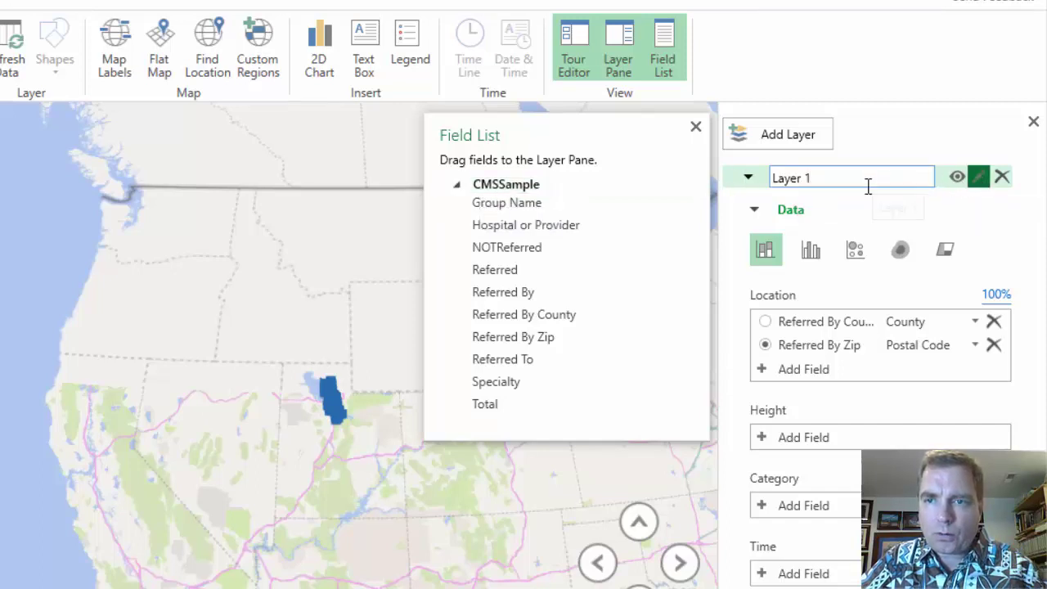
{"action": "key", "text": "BackSpace"}
{"action": "key", "text": "BackSpace"}
{"action": "key", "text": "BackSpace"}
{"action": "key", "text": "BackSpace"}
{"action": "key", "text": "BackSpace"}
{"action": "type", "text": "CMS"}
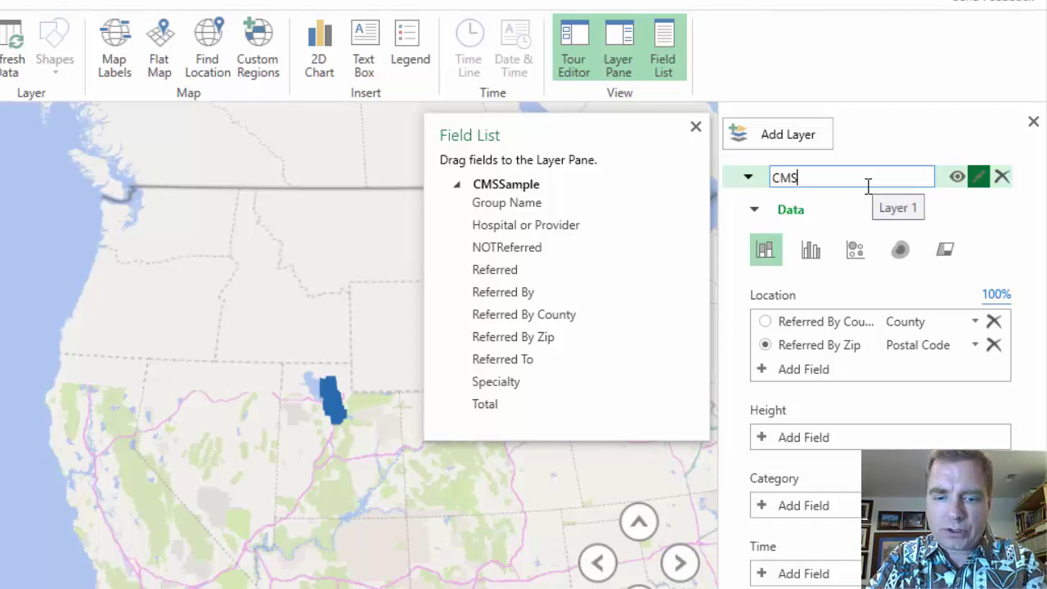
{"action": "type", "text": " Samp"}
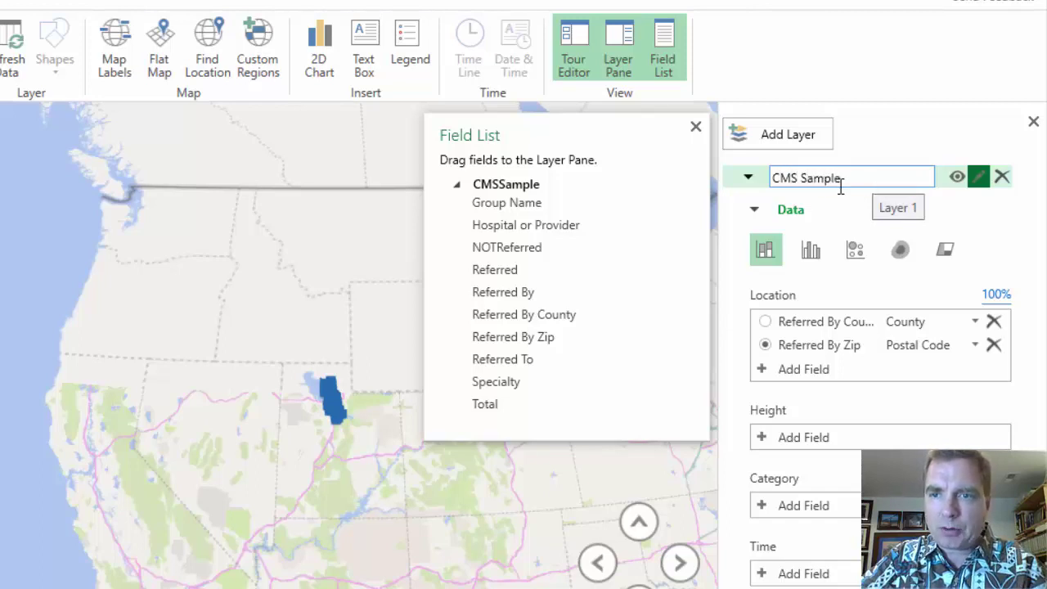
{"action": "type", "text": "le"}
{"action": "left_click", "coordinate": [745, 182]}
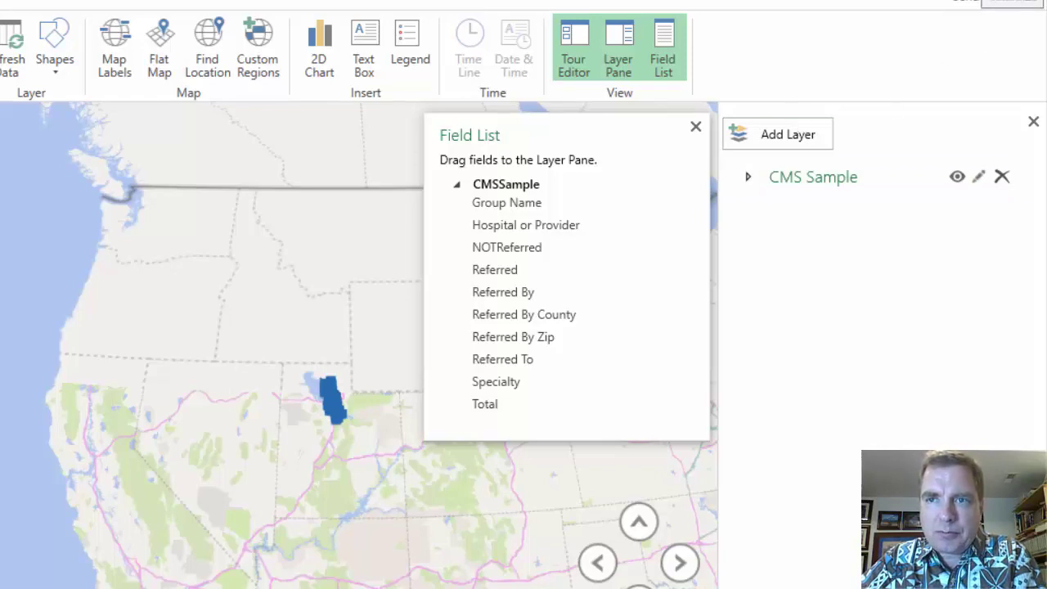
{"action": "key", "text": "alt+Tab"}
{"action": "left_click", "coordinate": [352, 269]}
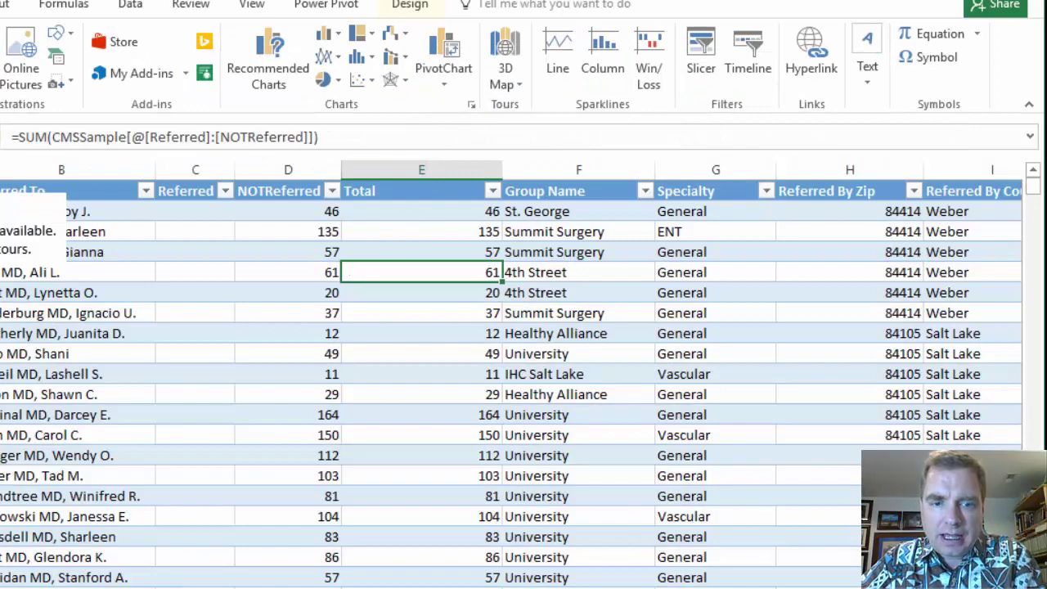
- Add the ReferralsWithTime sheet's table to the 3D Maps tour as a new layer
{"action": "key", "text": "ctrl+Page_Down"}
{"action": "left_click", "coordinate": [515, 80]}
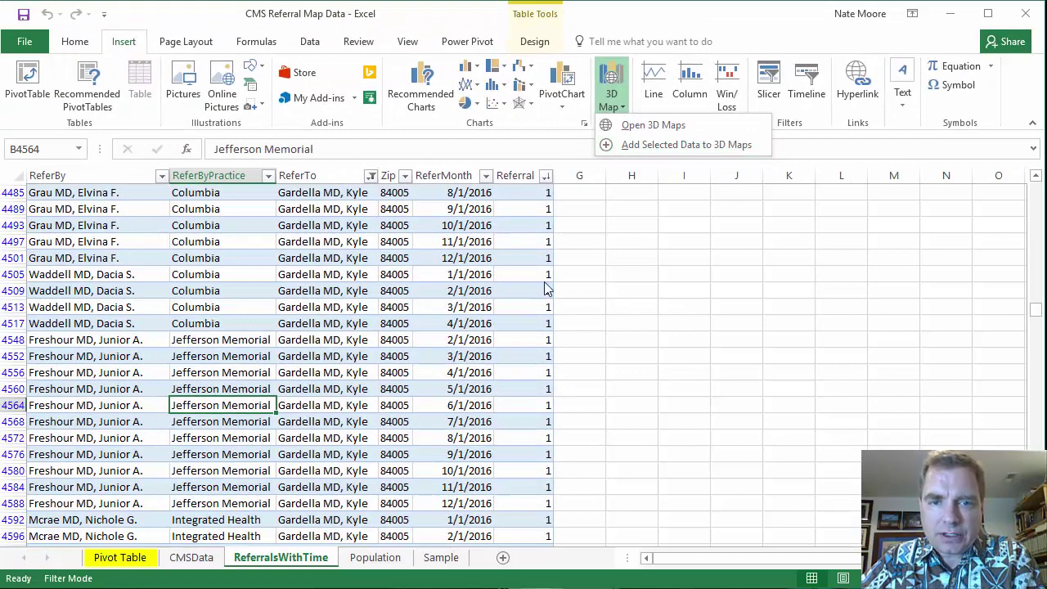
{"action": "left_click", "coordinate": [675, 154]}
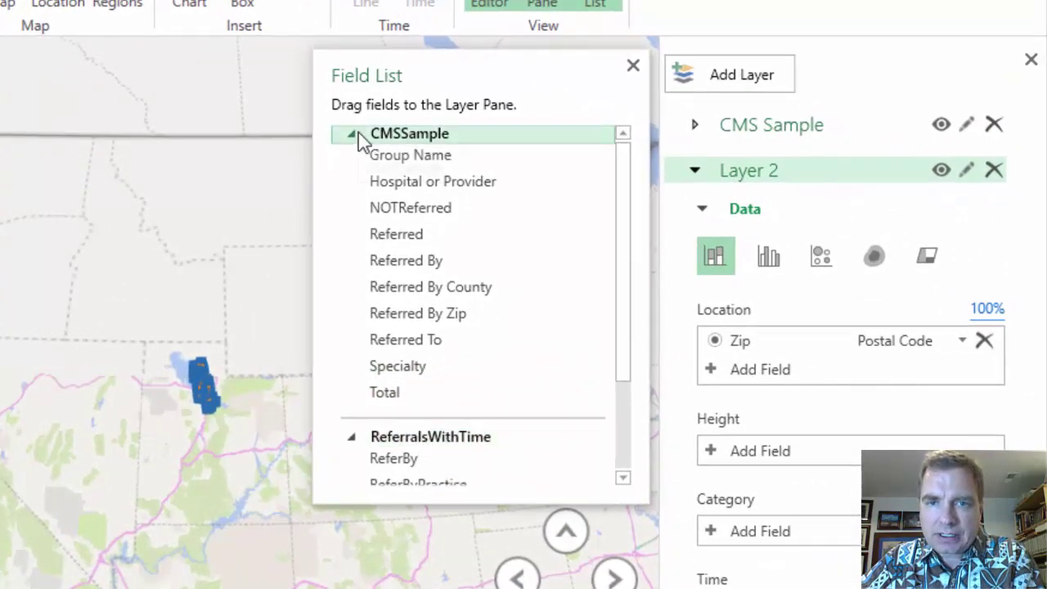
{"action": "left_click", "coordinate": [360, 140]}
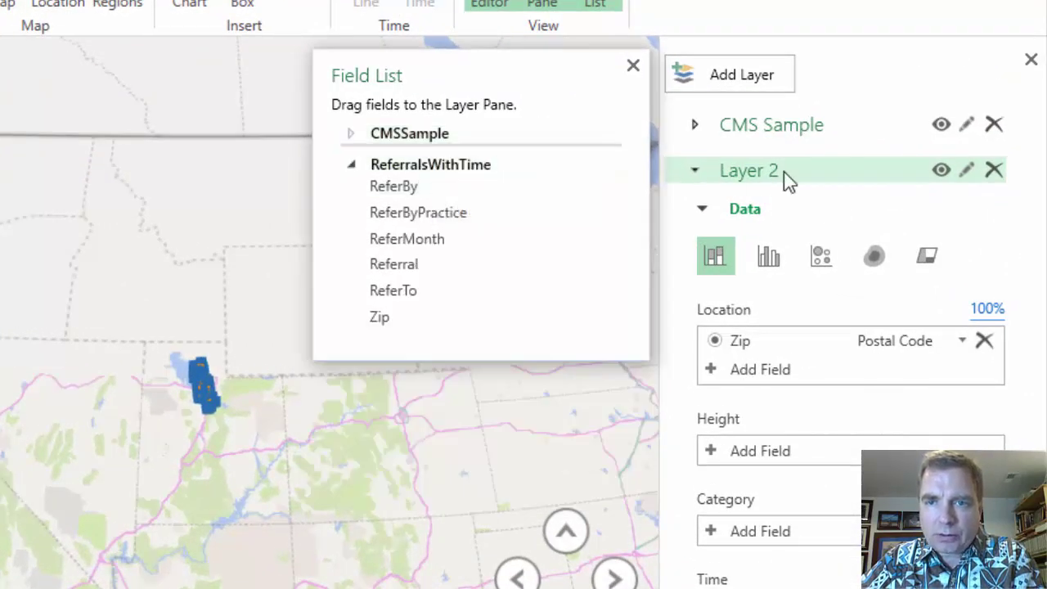
- Rename Layer 2 to 'Referrals With Time'
{"action": "left_click", "coordinate": [967, 175]}
{"action": "key", "text": "BackSpace"}
{"action": "key", "text": "BackSpace"}
{"action": "key", "text": "BackSpace"}
{"action": "key", "text": "BackSpace"}
{"action": "key", "text": "BackSpace"}
{"action": "key", "text": "BackSpace"}
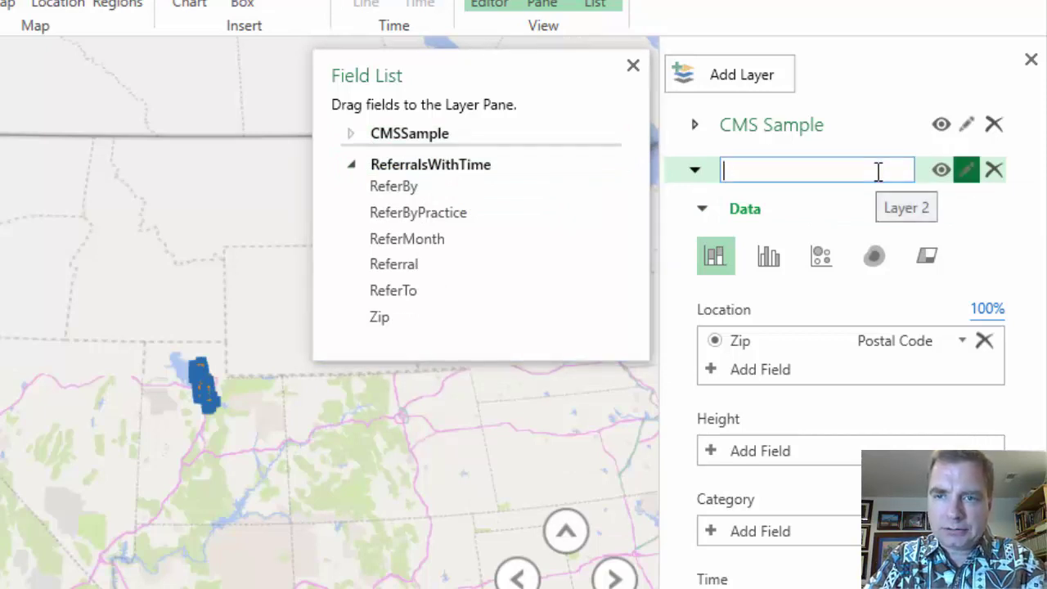
{"action": "type", "text": "Referrals With Time"}
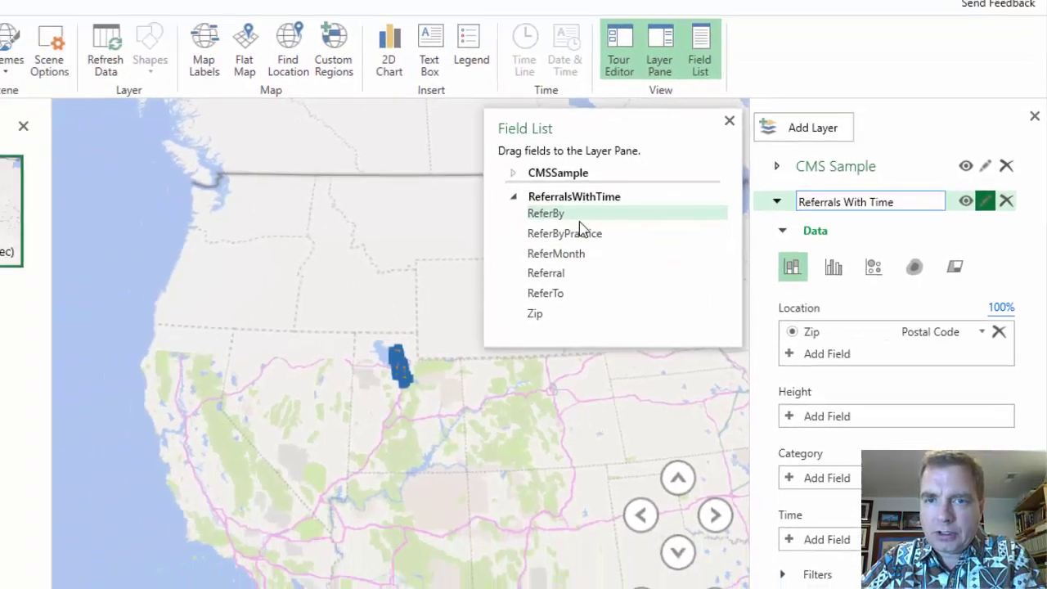
- Add the Population sheet's table to the tour as a third layer
{"action": "left_click", "coordinate": [158, 263]}
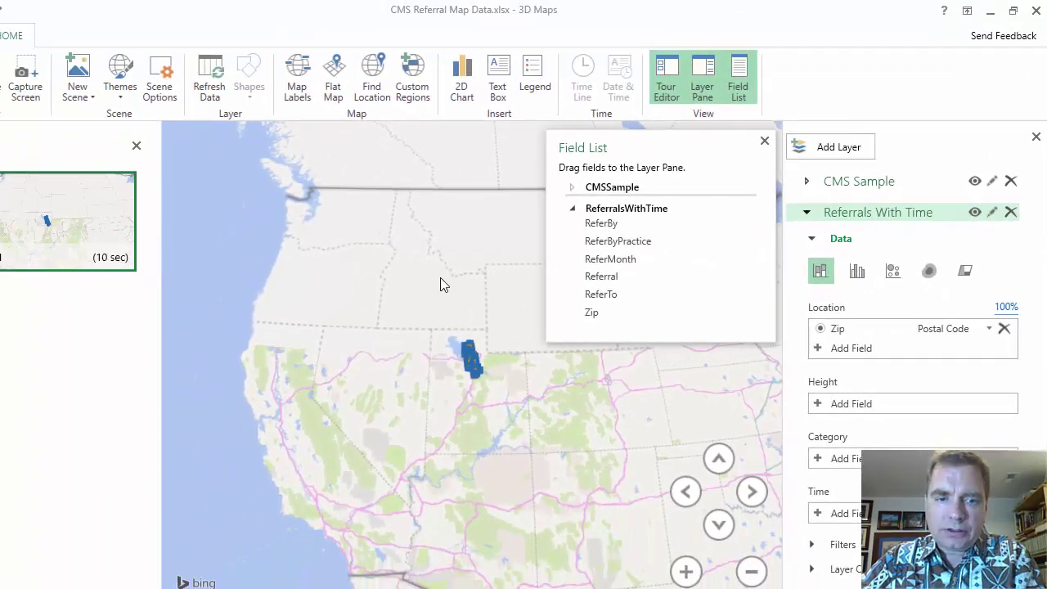
{"action": "left_click", "coordinate": [990, 12]}
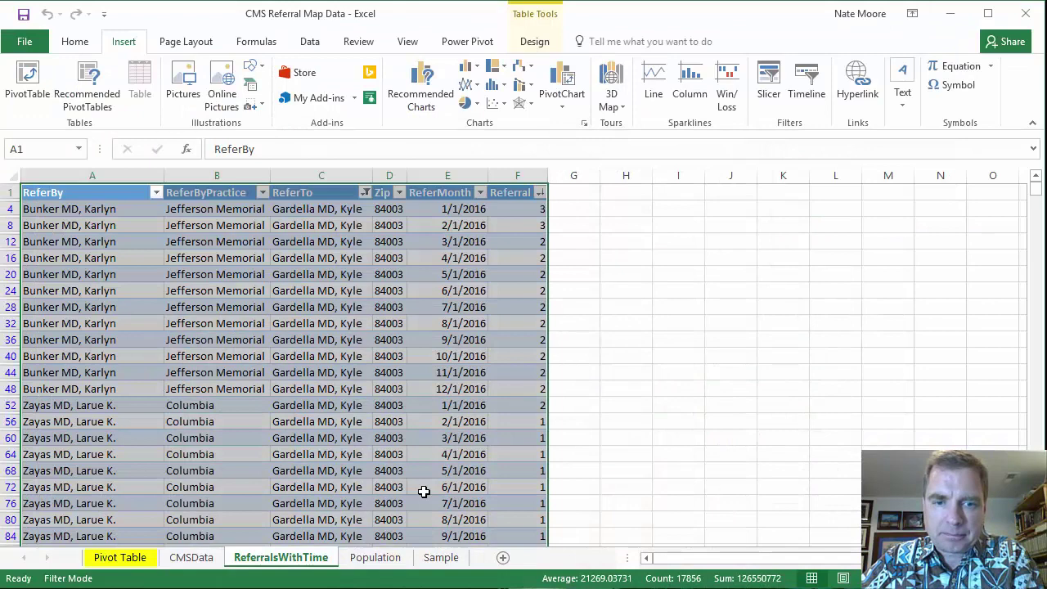
{"action": "left_click", "coordinate": [378, 557]}
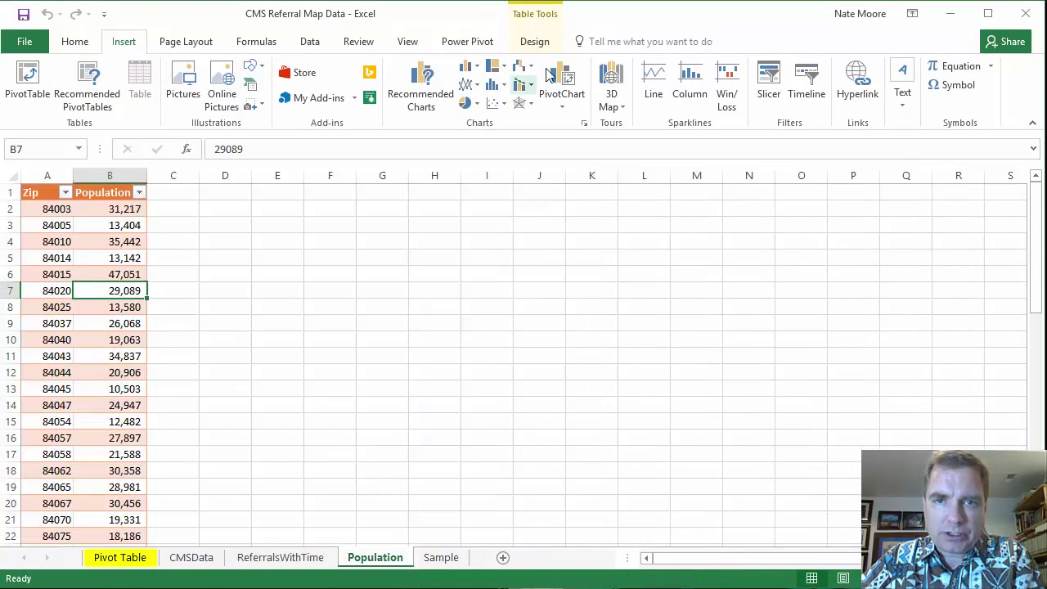
{"action": "left_click", "coordinate": [617, 102]}
{"action": "left_click", "coordinate": [642, 145]}
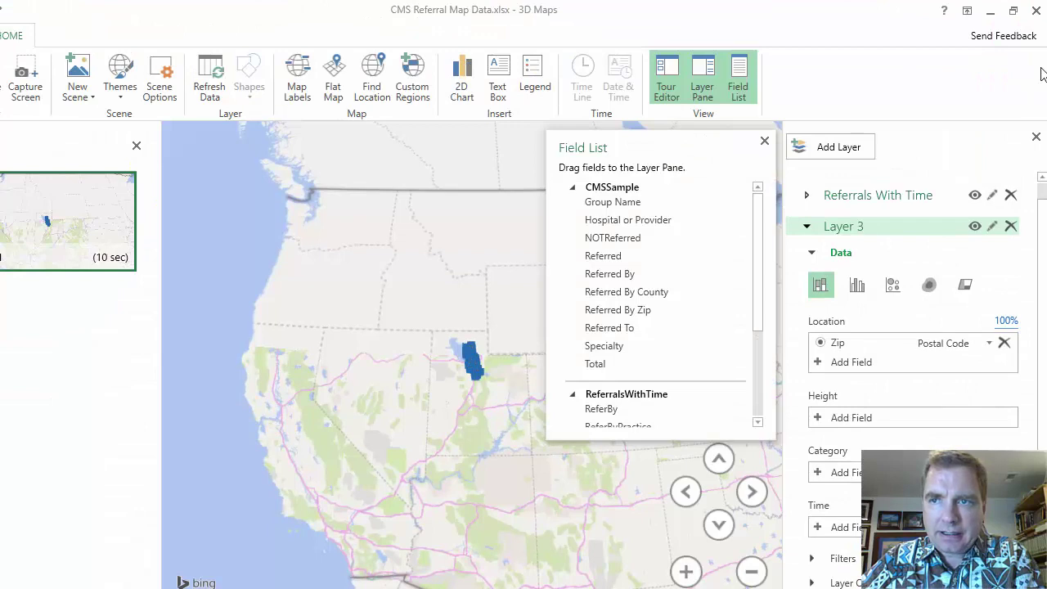
- Resize the 3D Maps window and collapse the CMSSample and ReferralsWithTime field groups
{"action": "left_click", "coordinate": [1013, 10]}
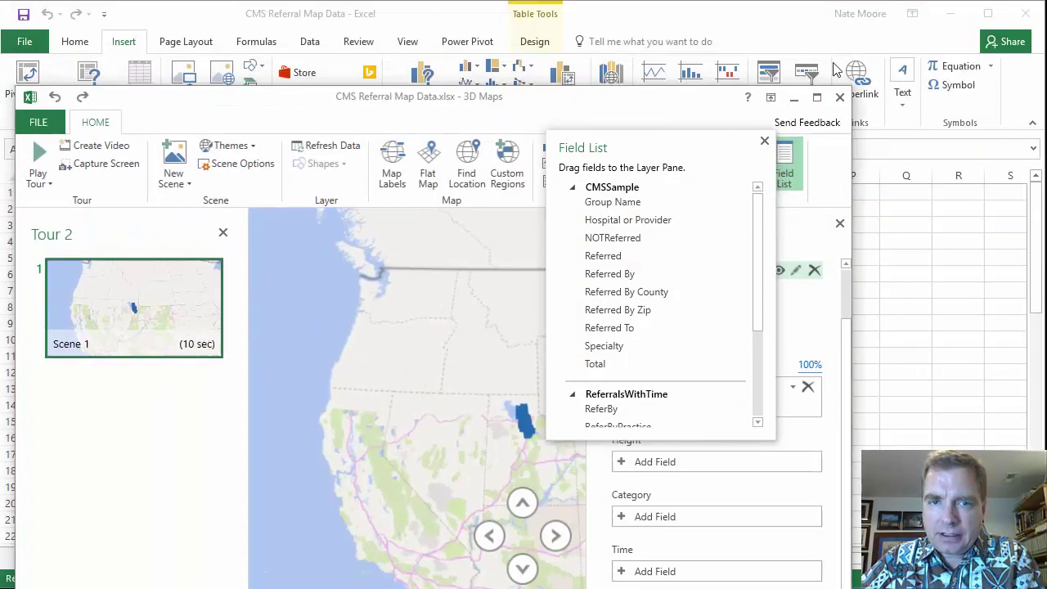
{"action": "left_click_drag", "start_coordinate": [318, 108], "coordinate": [303, 27]}
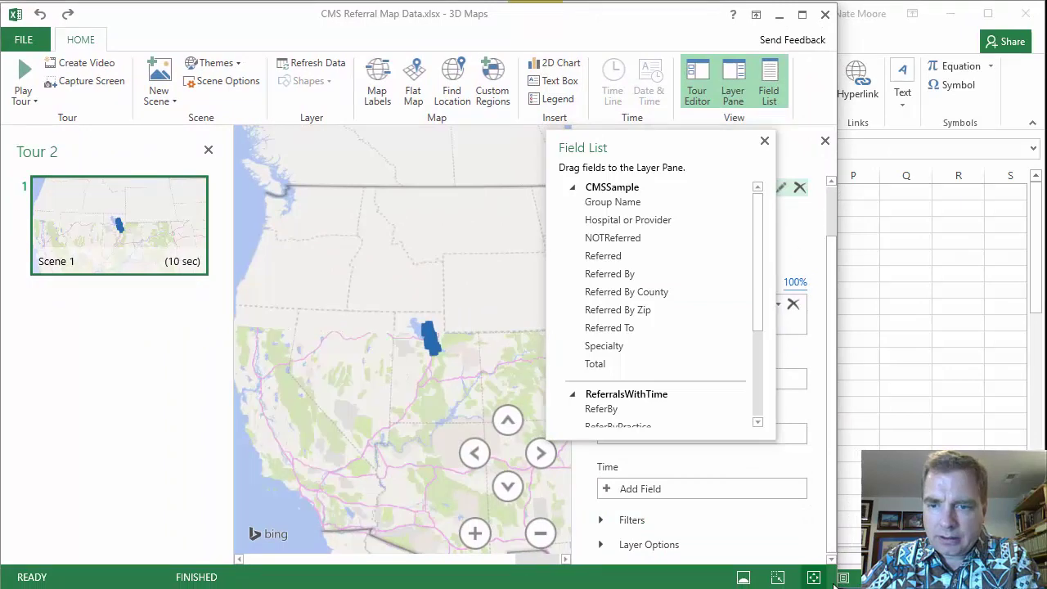
{"action": "left_click_drag", "start_coordinate": [832, 581], "coordinate": [1045, 578]}
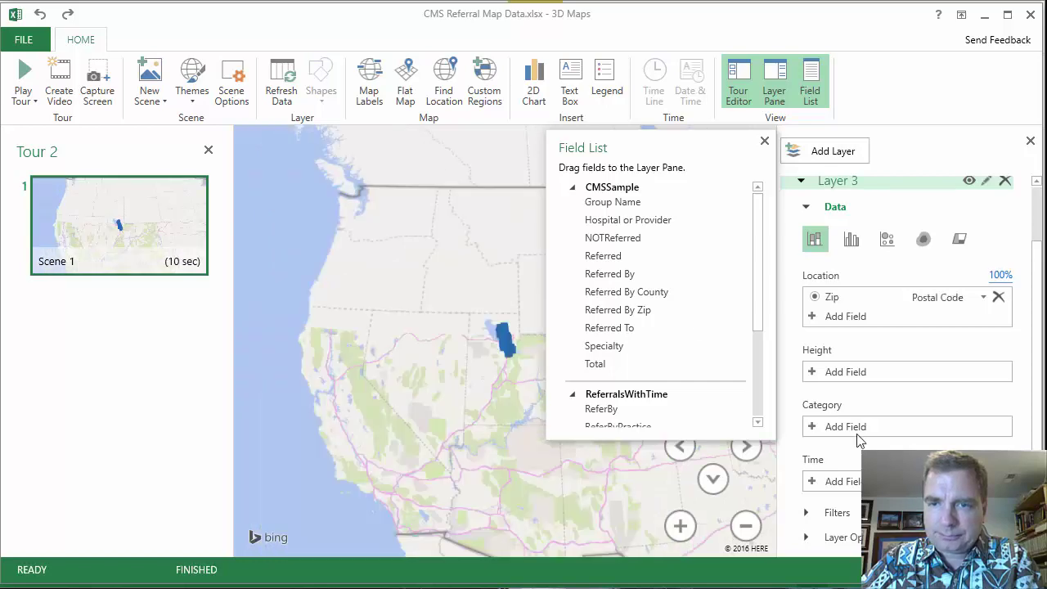
{"action": "left_click", "coordinate": [572, 186]}
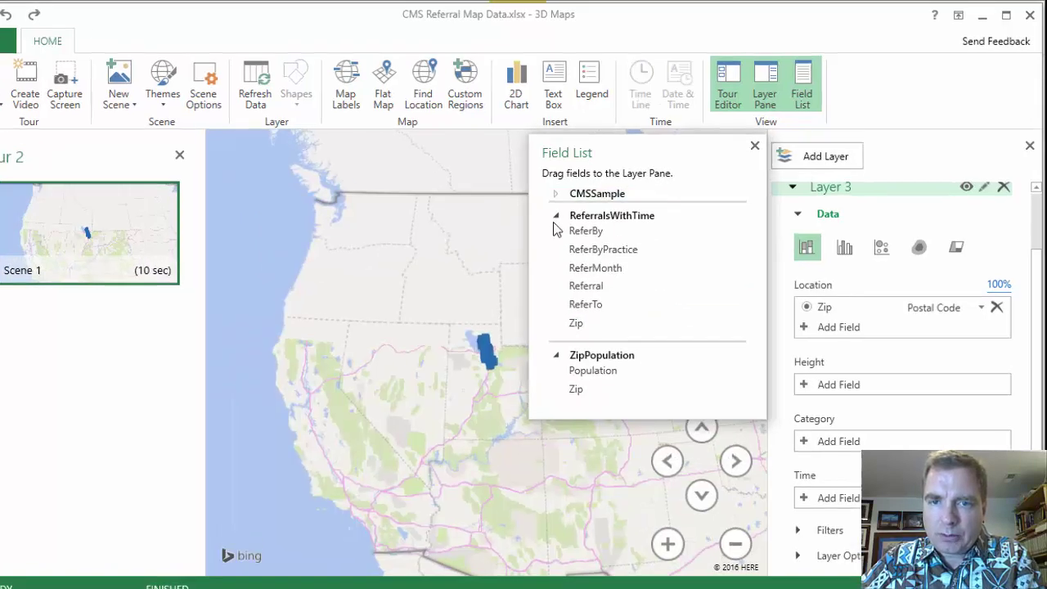
{"action": "left_click", "coordinate": [556, 216]}
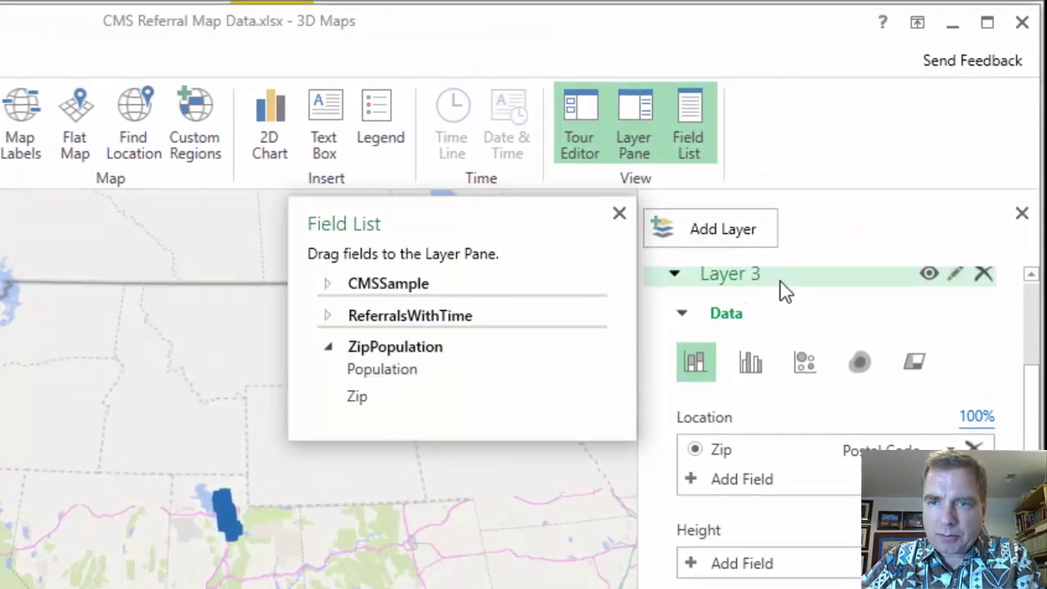
- Rename Layer 3 to 'Zip Population'
{"action": "left_click", "coordinate": [954, 274]}
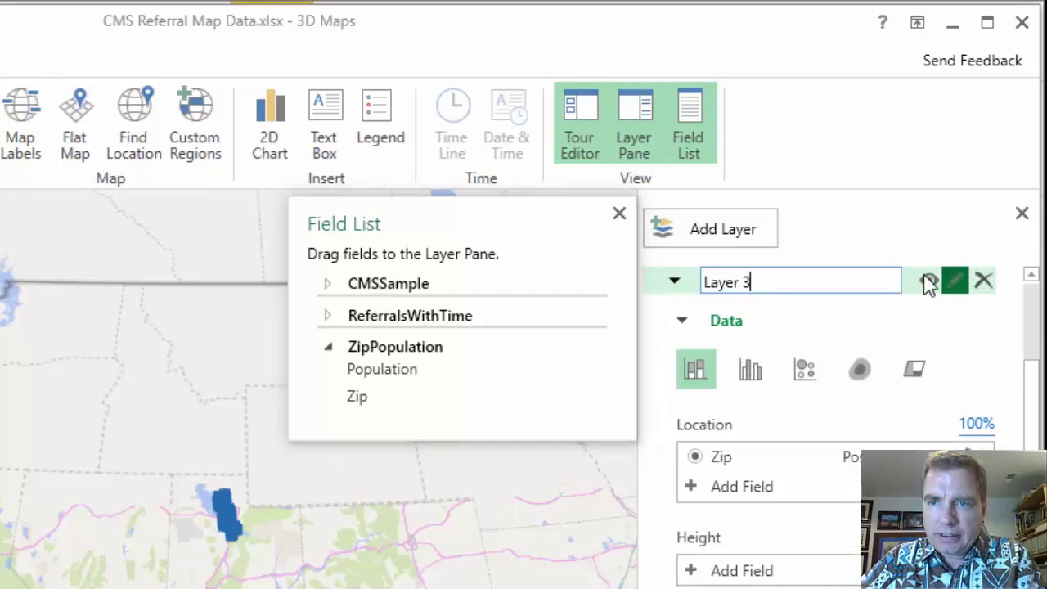
{"action": "key", "text": "shift+Left"}
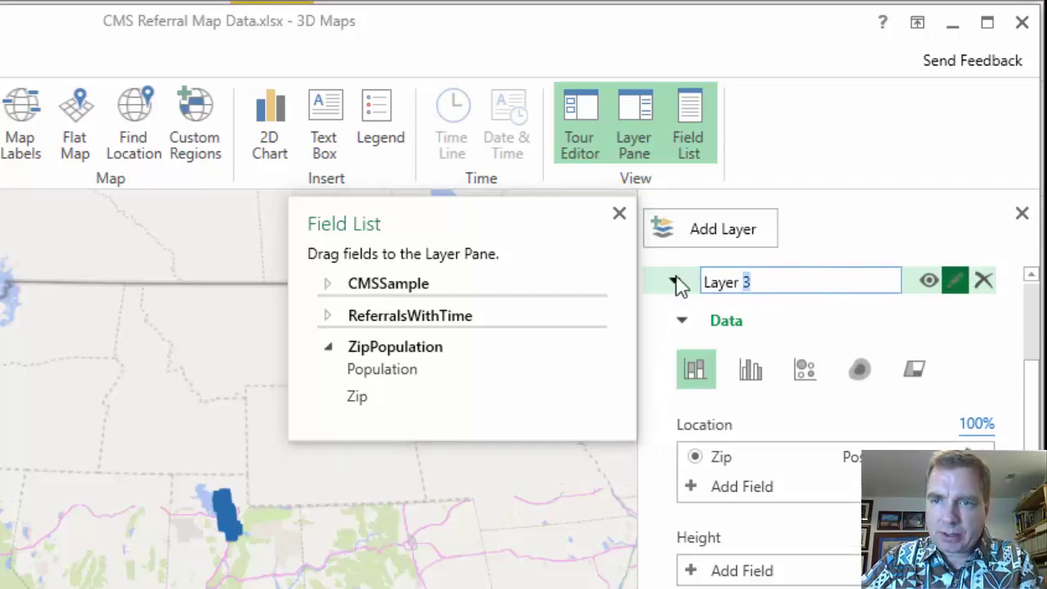
{"action": "key", "text": "shift+Home"}
{"action": "type", "text": "Zip "}
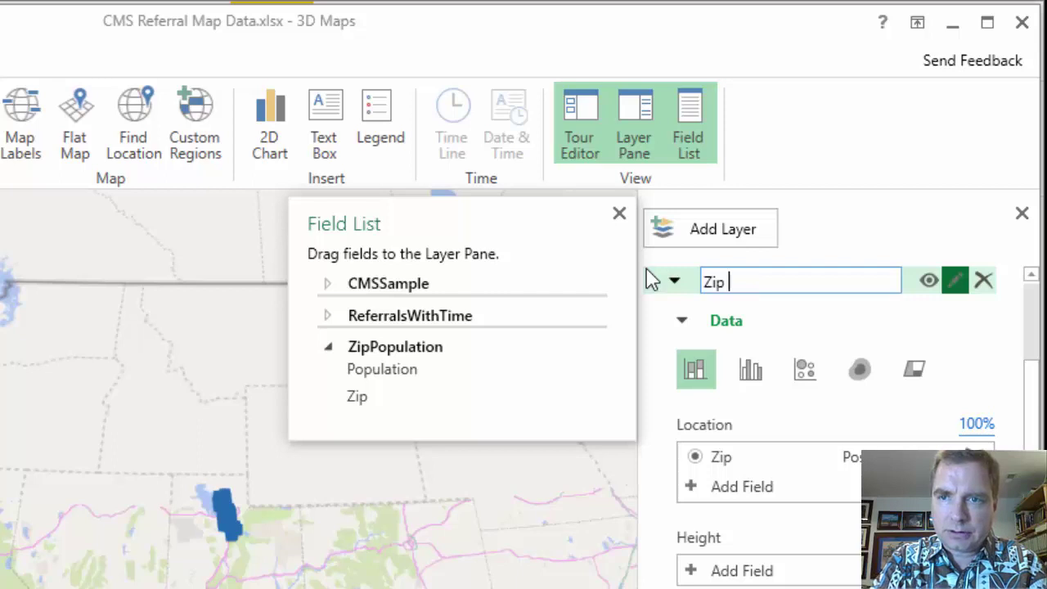
{"action": "type", "text": "Population"}
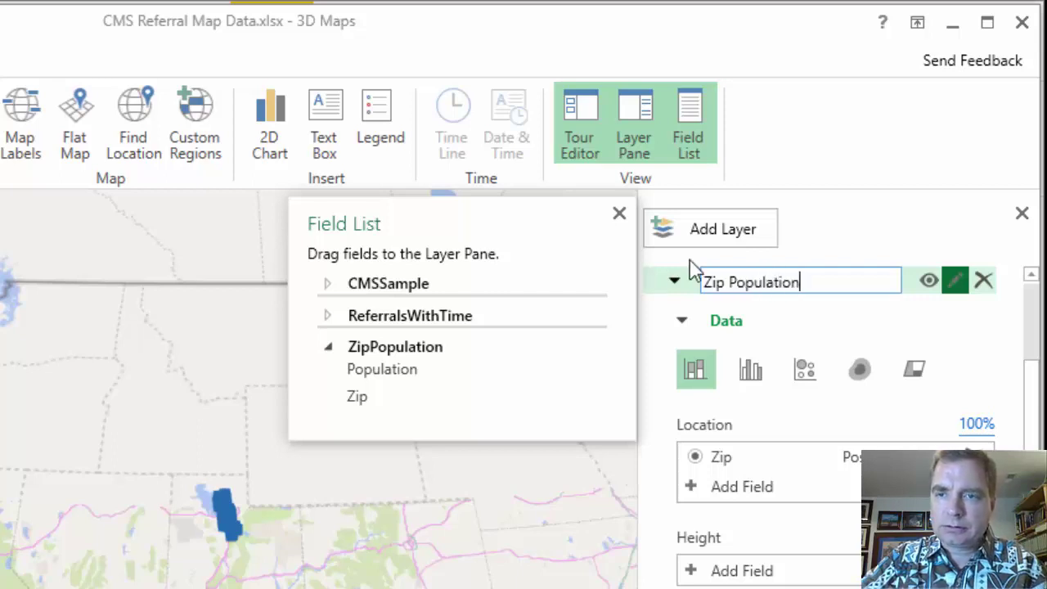
- Commit the Zip Population name, then try Referred as the CMS Sample layer's height and remove it
{"action": "left_click", "coordinate": [678, 282]}
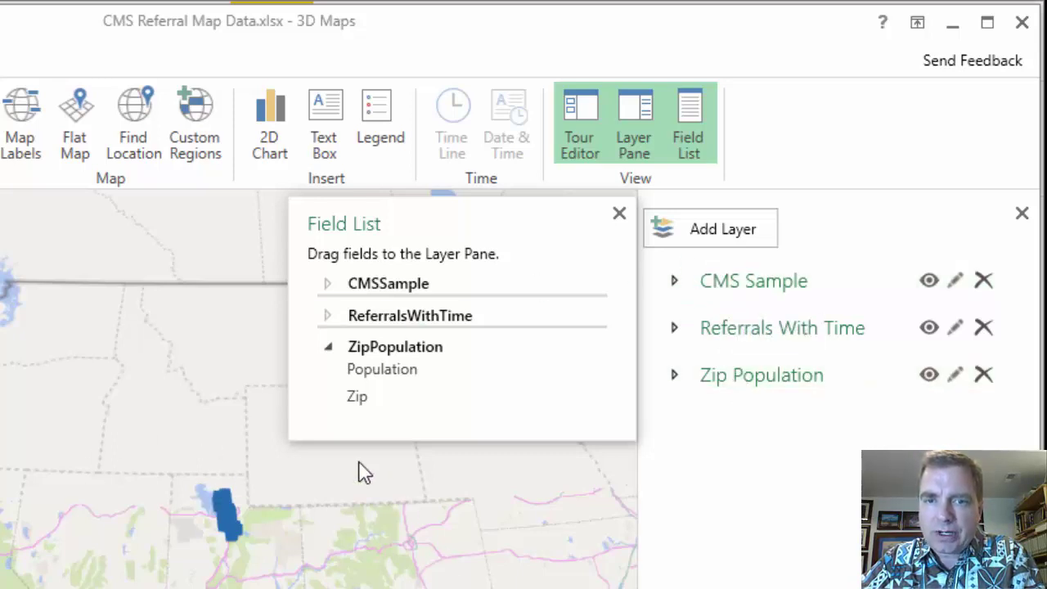
{"action": "left_click", "coordinate": [676, 283]}
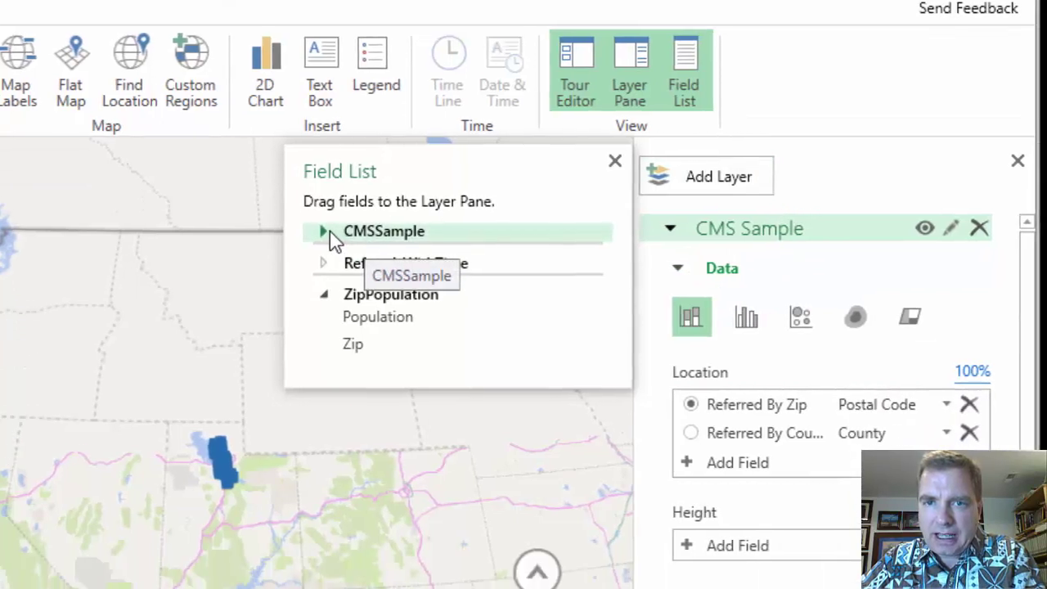
{"action": "left_click", "coordinate": [327, 283]}
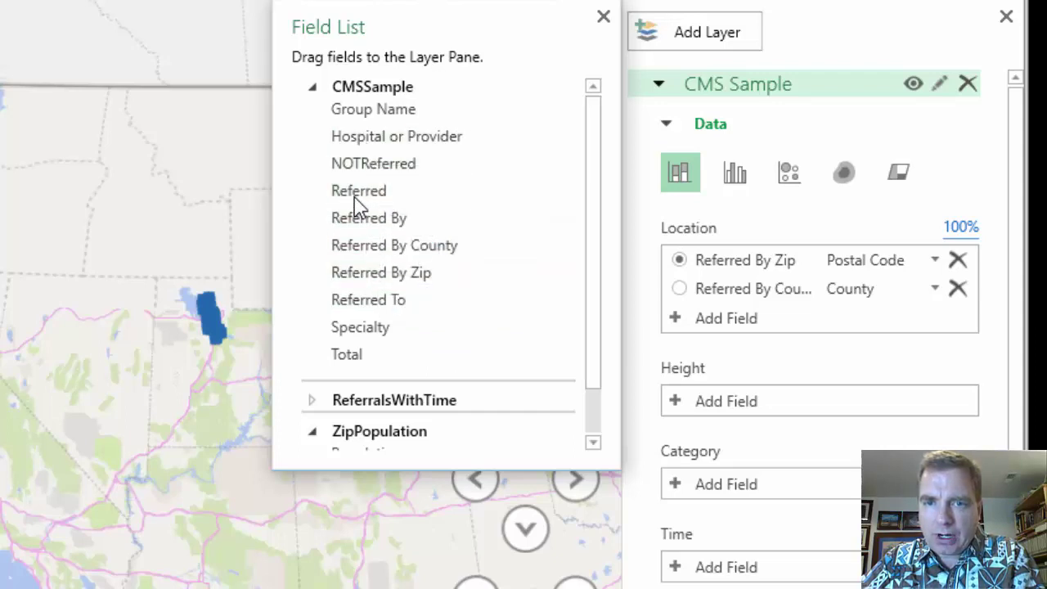
{"action": "left_click_drag", "start_coordinate": [357, 203], "coordinate": [710, 400]}
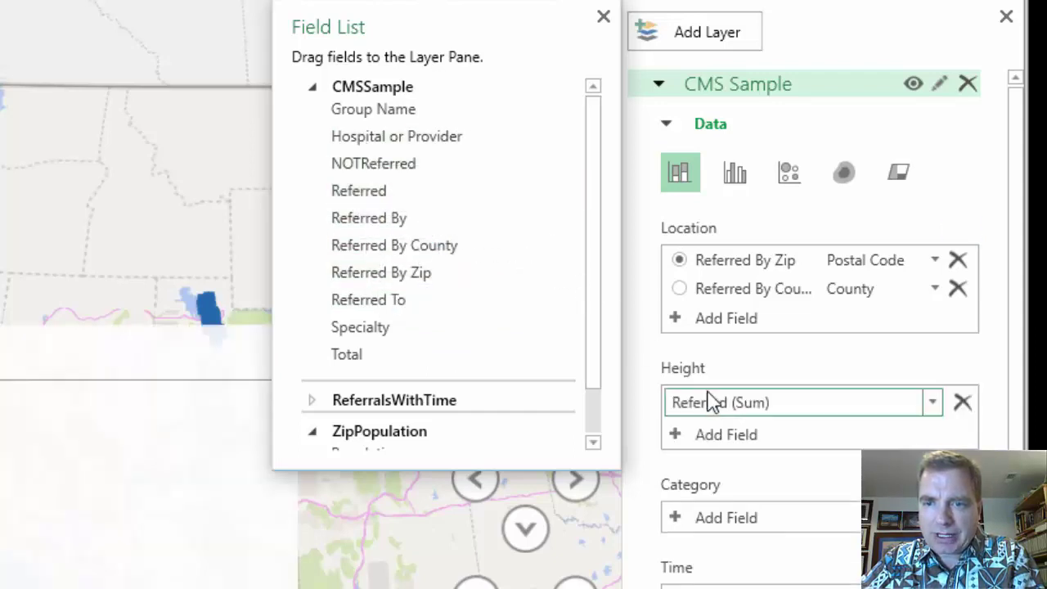
{"action": "left_click", "coordinate": [961, 402]}
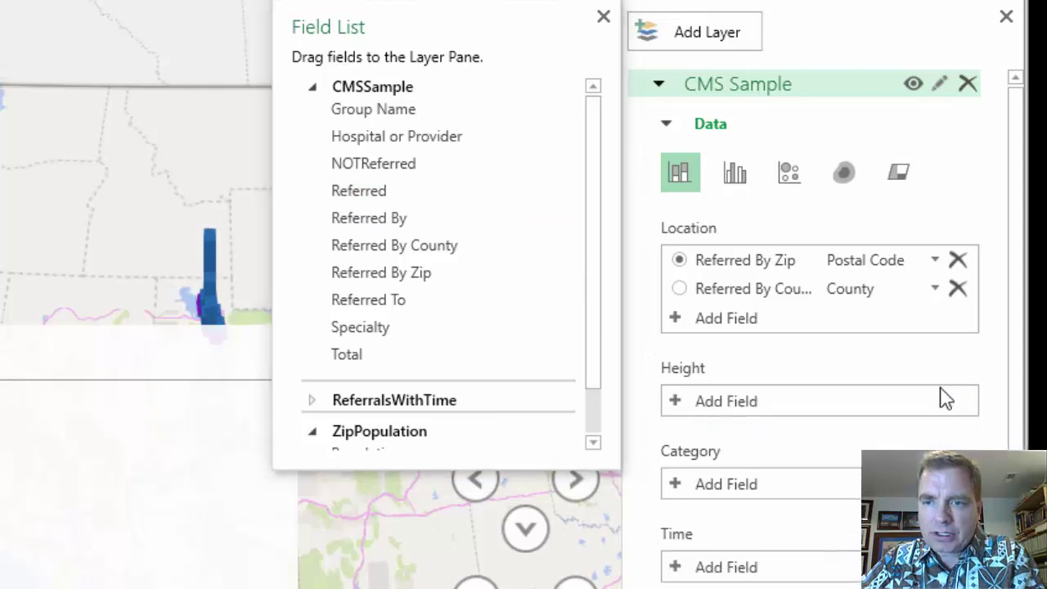
- Expand the ReferralsWithTime fields and try adding Referral to the CMS Sample layer, including as category
{"action": "left_click", "coordinate": [315, 88]}
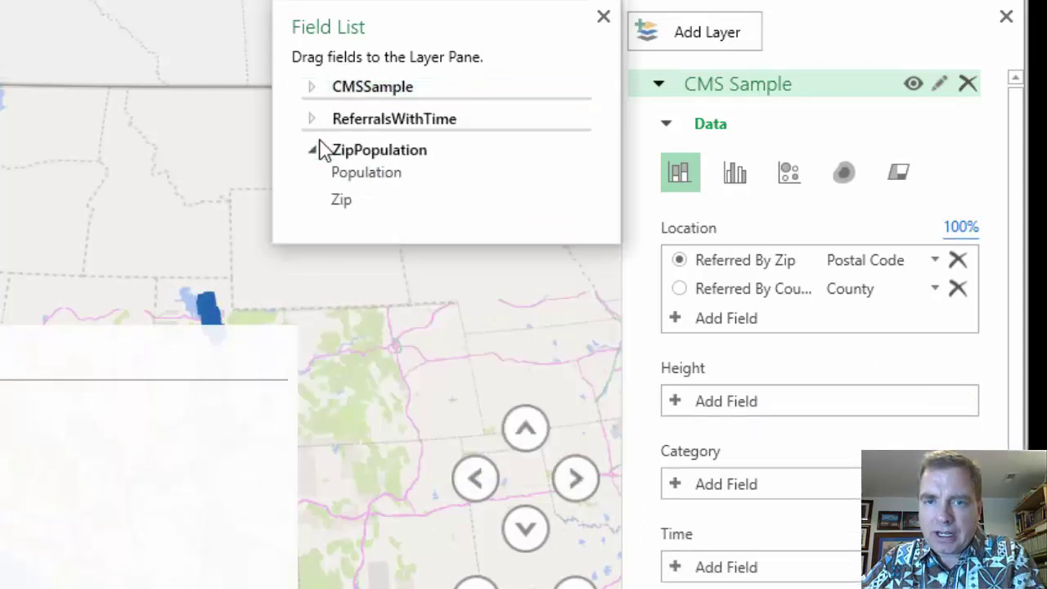
{"action": "left_click", "coordinate": [313, 120]}
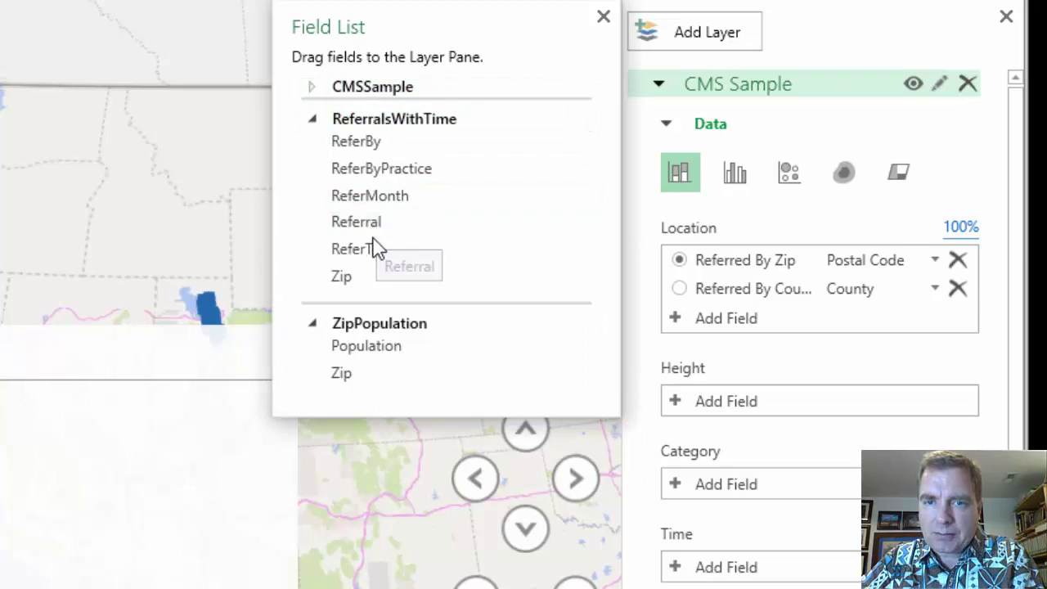
{"action": "left_click_drag", "start_coordinate": [376, 227], "coordinate": [751, 368]}
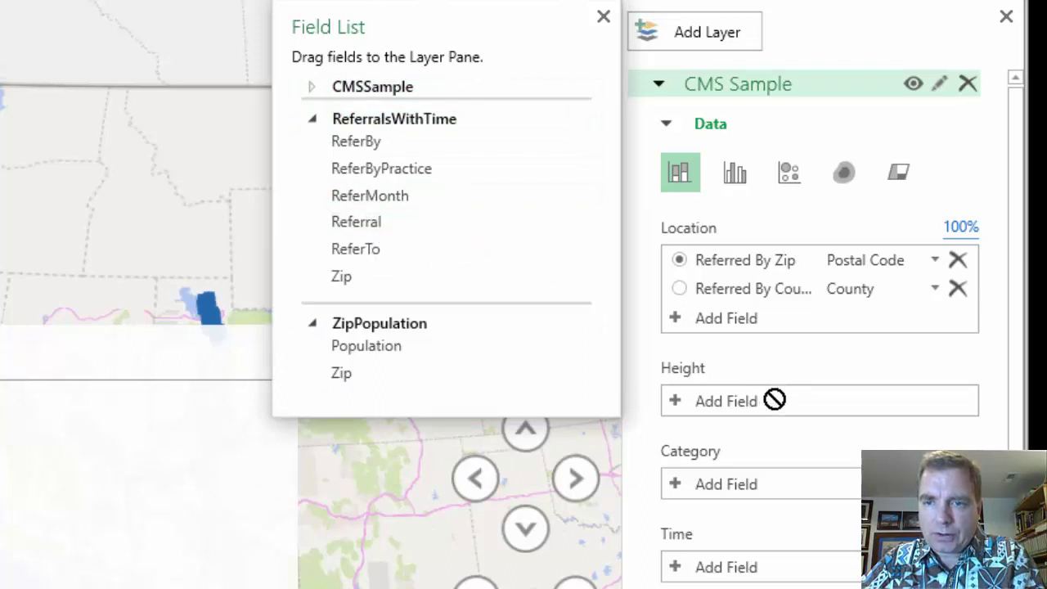
{"action": "left_click_drag", "start_coordinate": [368, 221], "coordinate": [741, 491]}
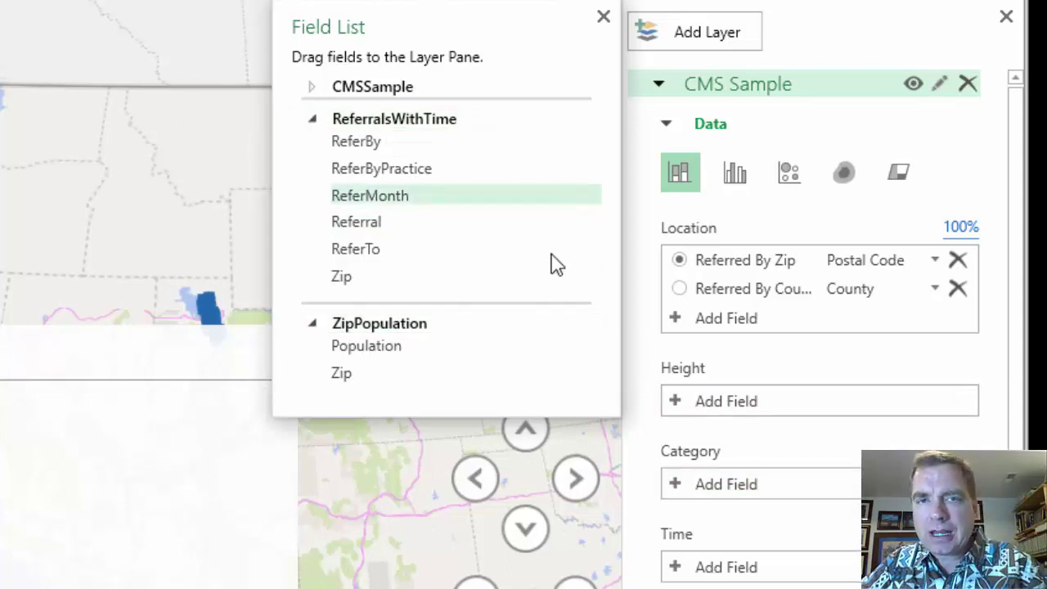
- Return to Excel and open the workbook's data model in Power Pivot from the Data tab
{"action": "left_click", "coordinate": [313, 123]}
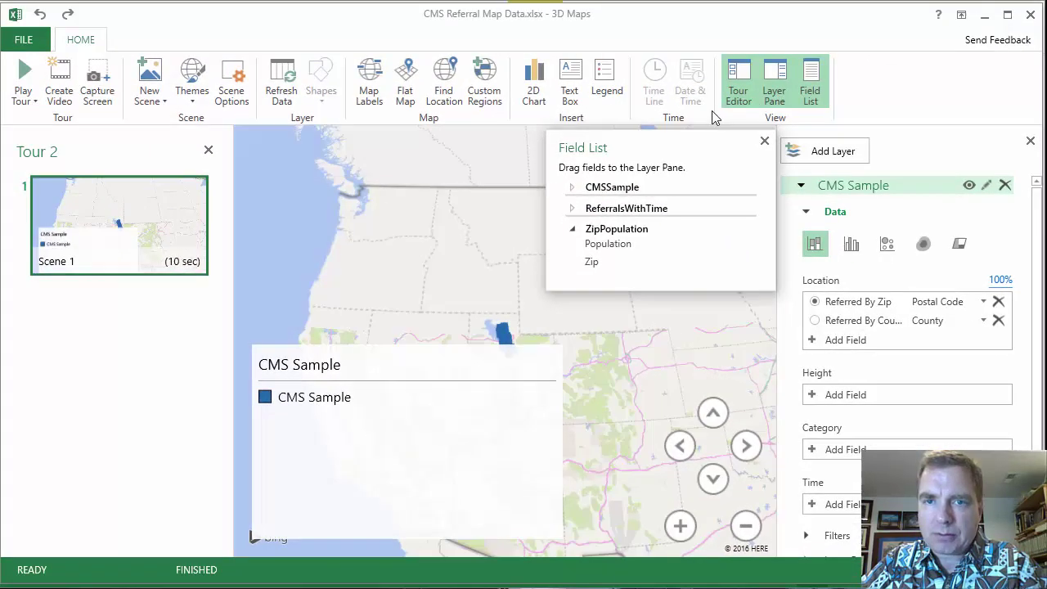
{"action": "left_click", "coordinate": [985, 18]}
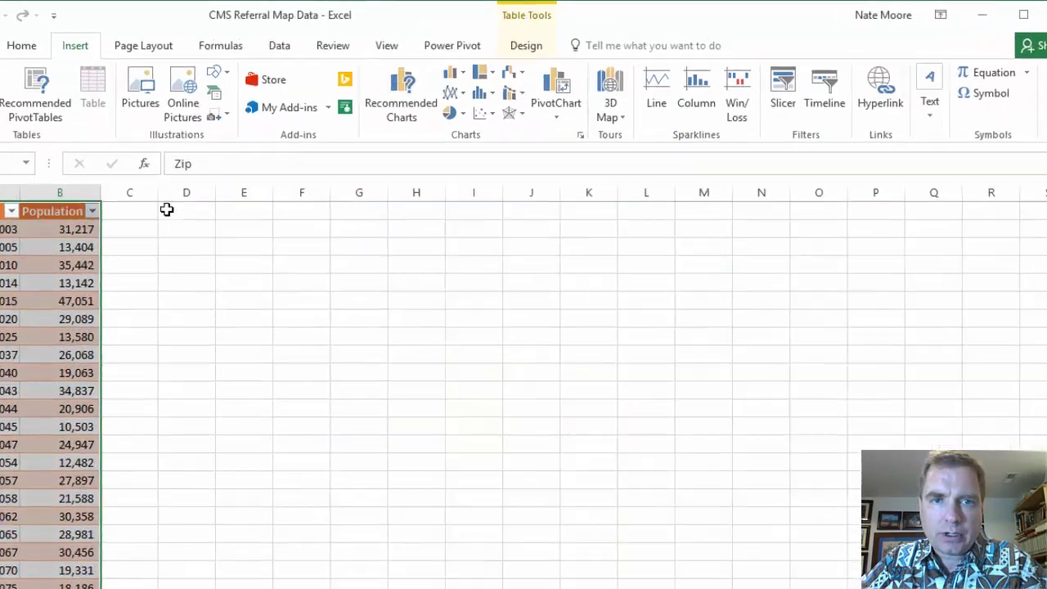
{"action": "left_click", "coordinate": [309, 41]}
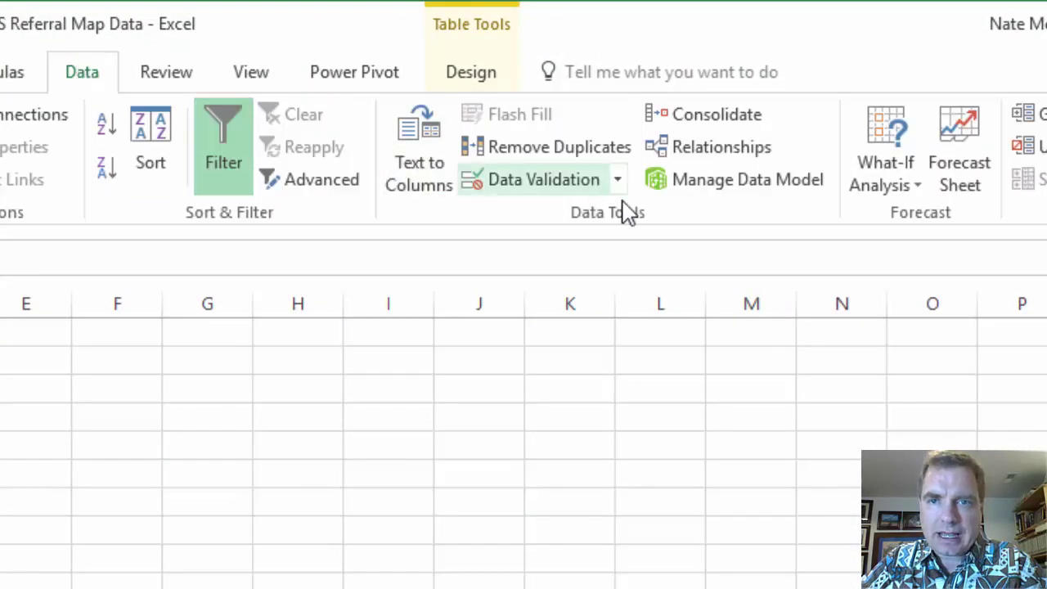
{"action": "left_click", "coordinate": [761, 196]}
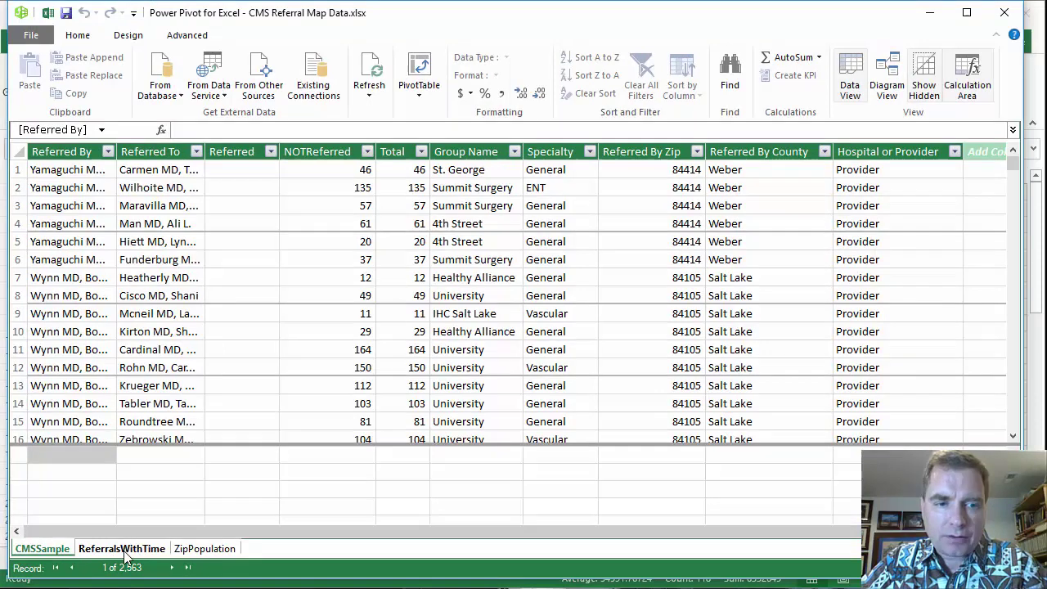
- Inspect the ReferralsWithTime and ZipPopulation tables in Power Pivot, then close the window
{"action": "left_click", "coordinate": [124, 552]}
{"action": "left_click", "coordinate": [200, 551]}
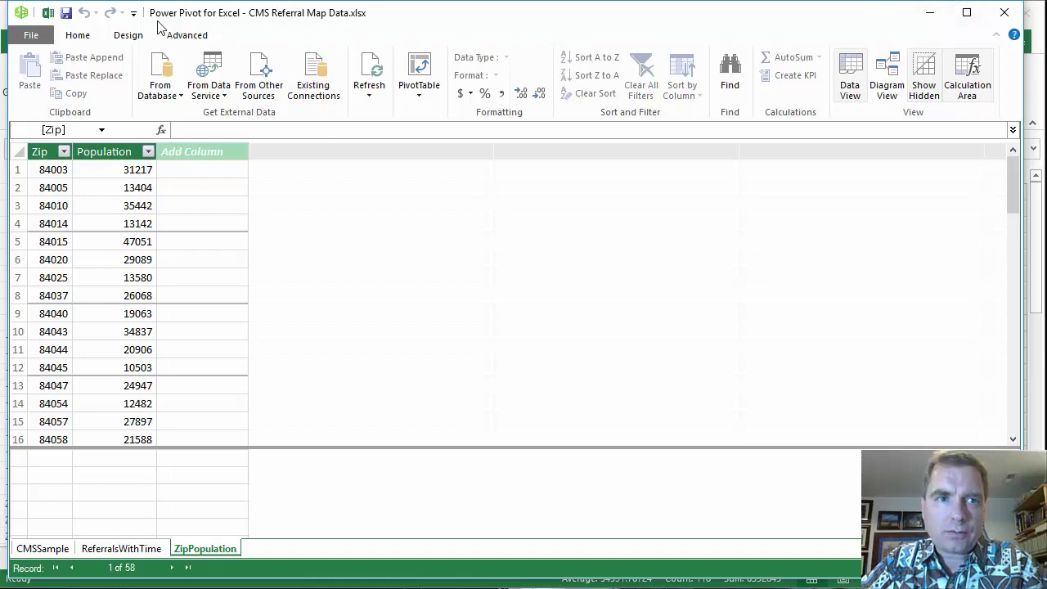
{"action": "left_click", "coordinate": [1005, 12]}
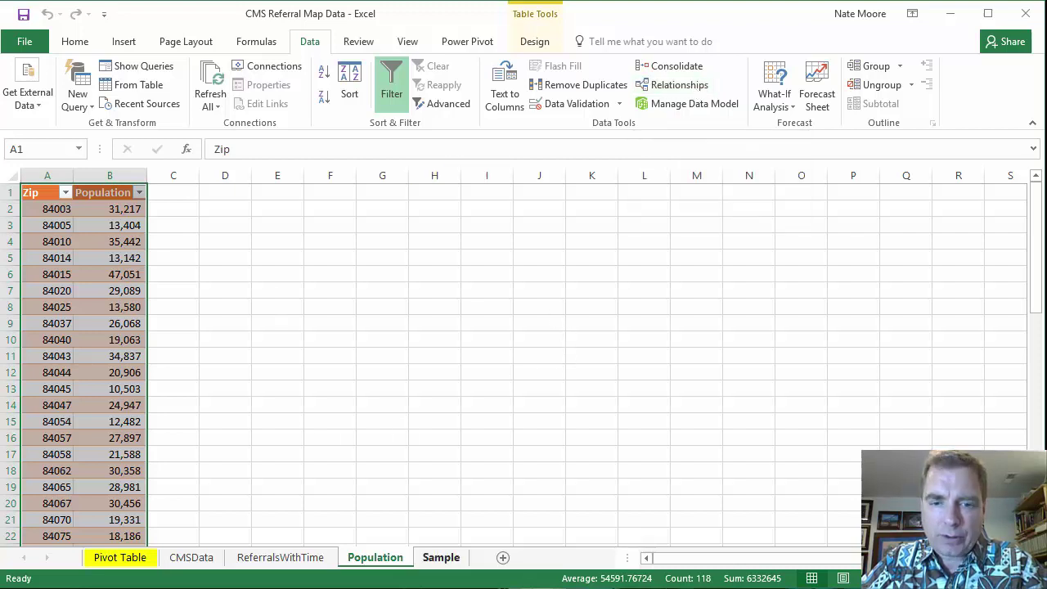
- Return to the 3D Maps tour and collapse the CMSSample, ReferralsWithTime and ZipPopulation field groups
{"action": "left_click", "coordinate": [517, 524]}
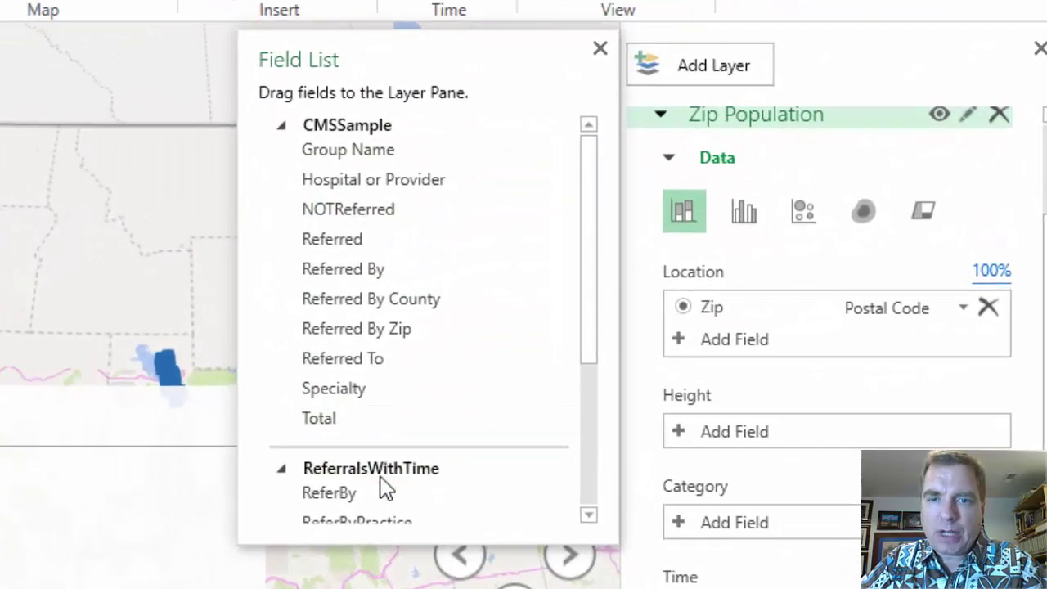
{"action": "left_click", "coordinate": [281, 127]}
{"action": "left_click", "coordinate": [280, 162]}
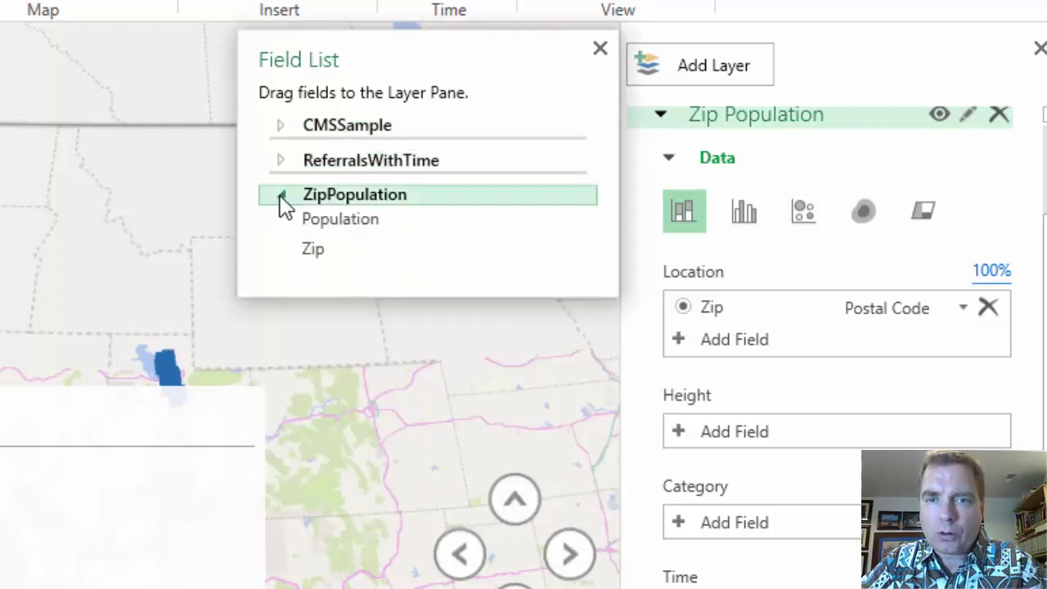
{"action": "left_click", "coordinate": [280, 202]}
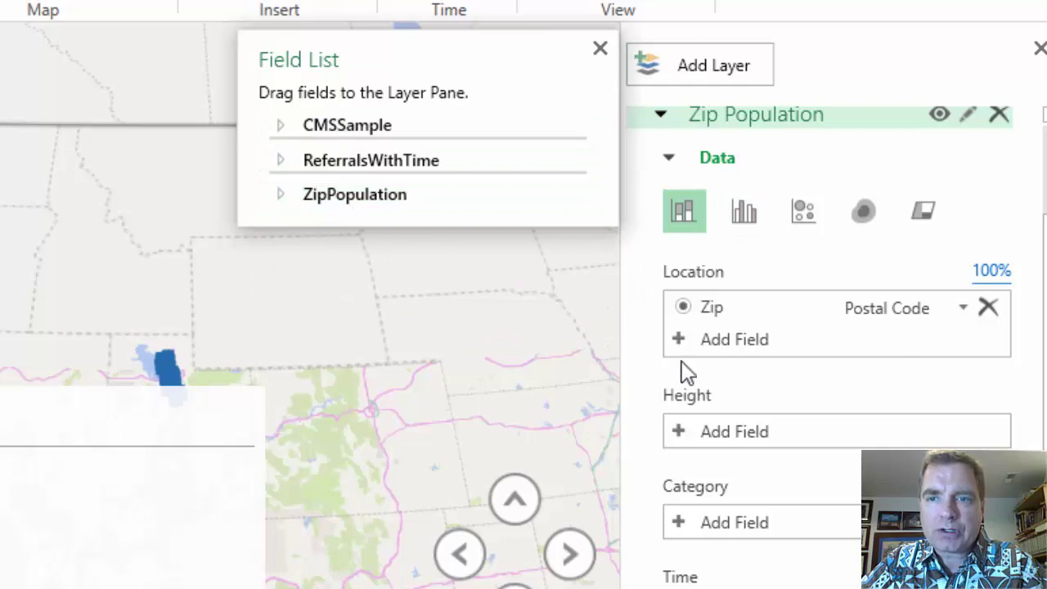